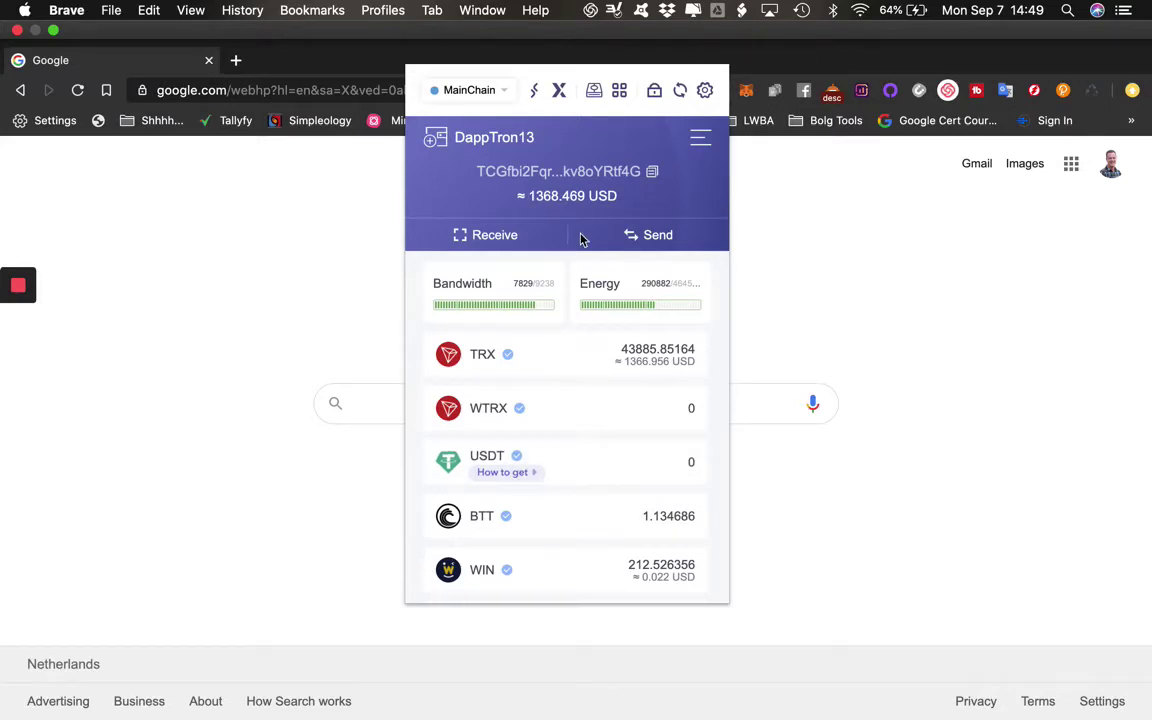
Step: Create a new TronLink account named 'Tron wallet2' and display its twelve-word mnemonic
{"action": "left_click", "coordinate": [429, 143]}
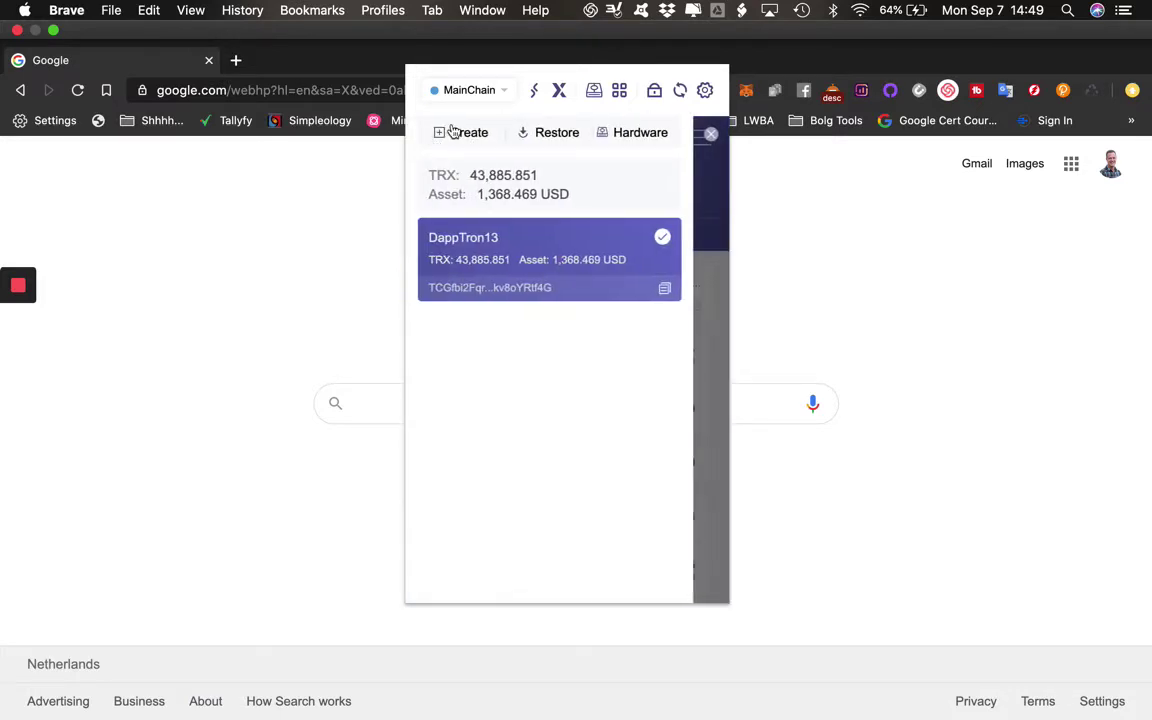
{"action": "left_click", "coordinate": [451, 132]}
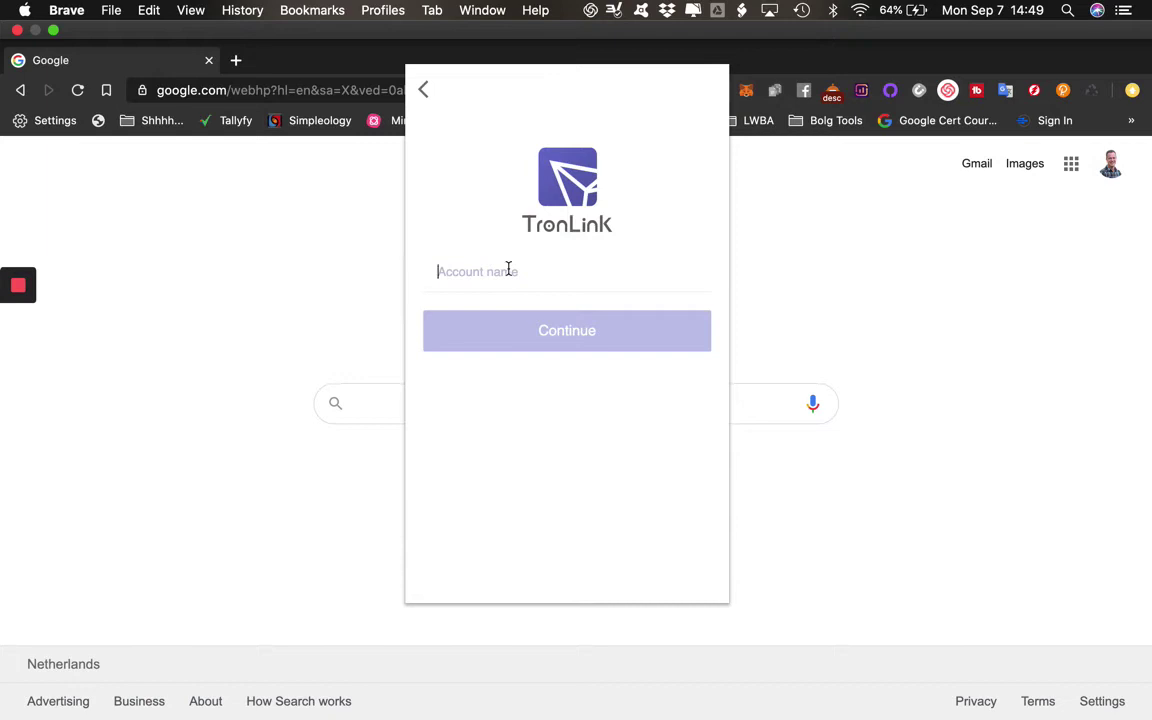
{"action": "type", "text": "Tron w"}
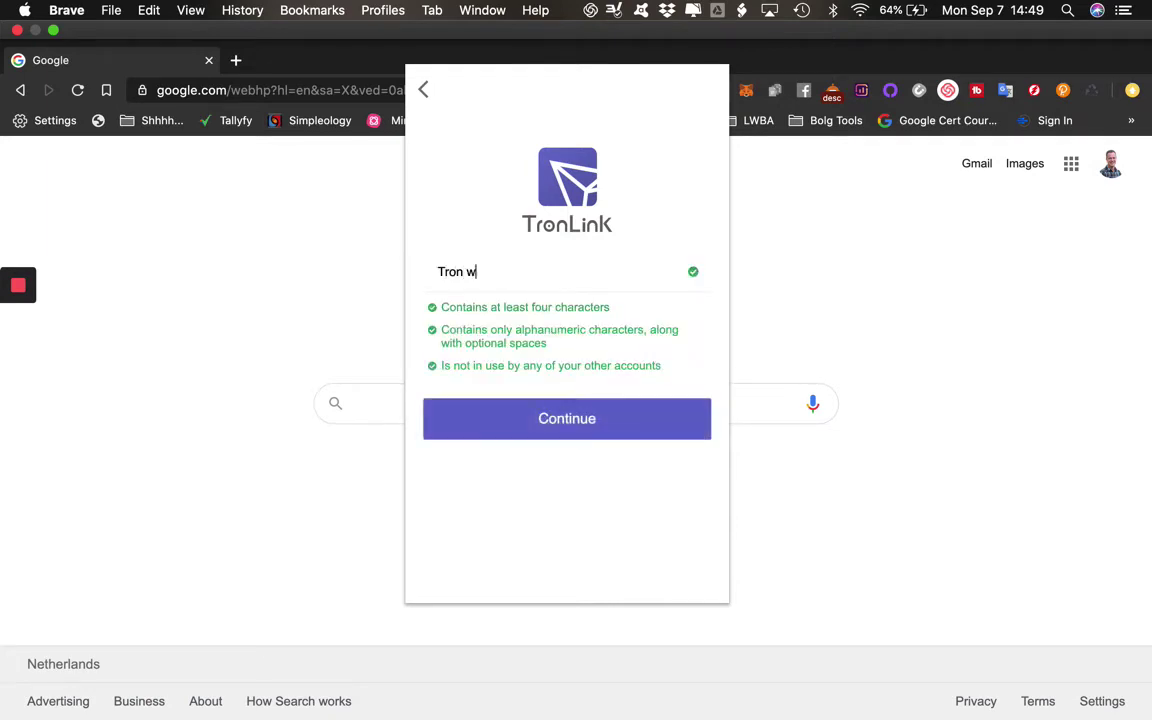
{"action": "type", "text": "allet2"}
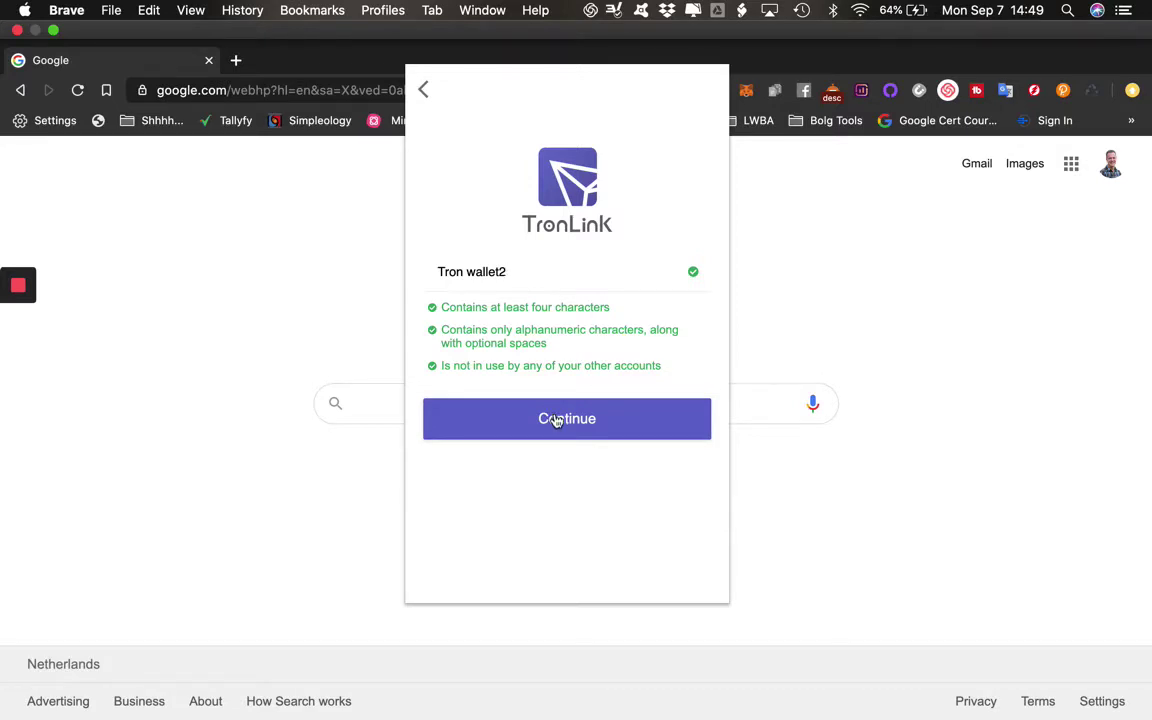
{"action": "left_click", "coordinate": [556, 420]}
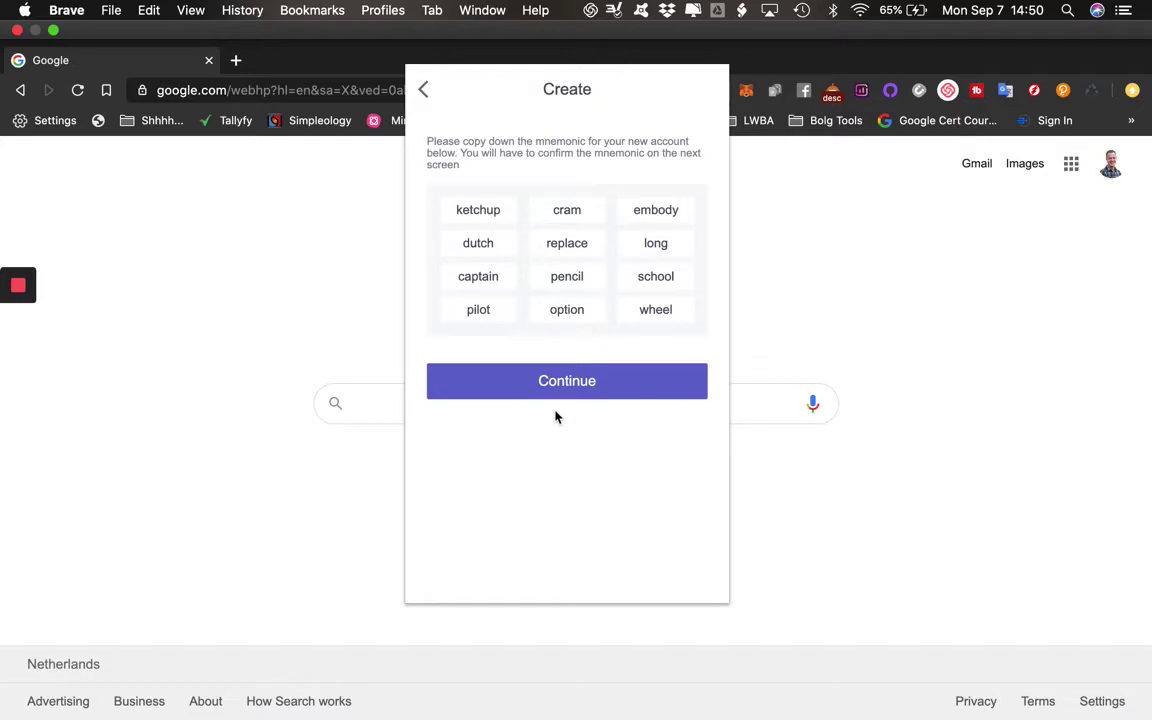
{"action": "left_click", "coordinate": [556, 390]}
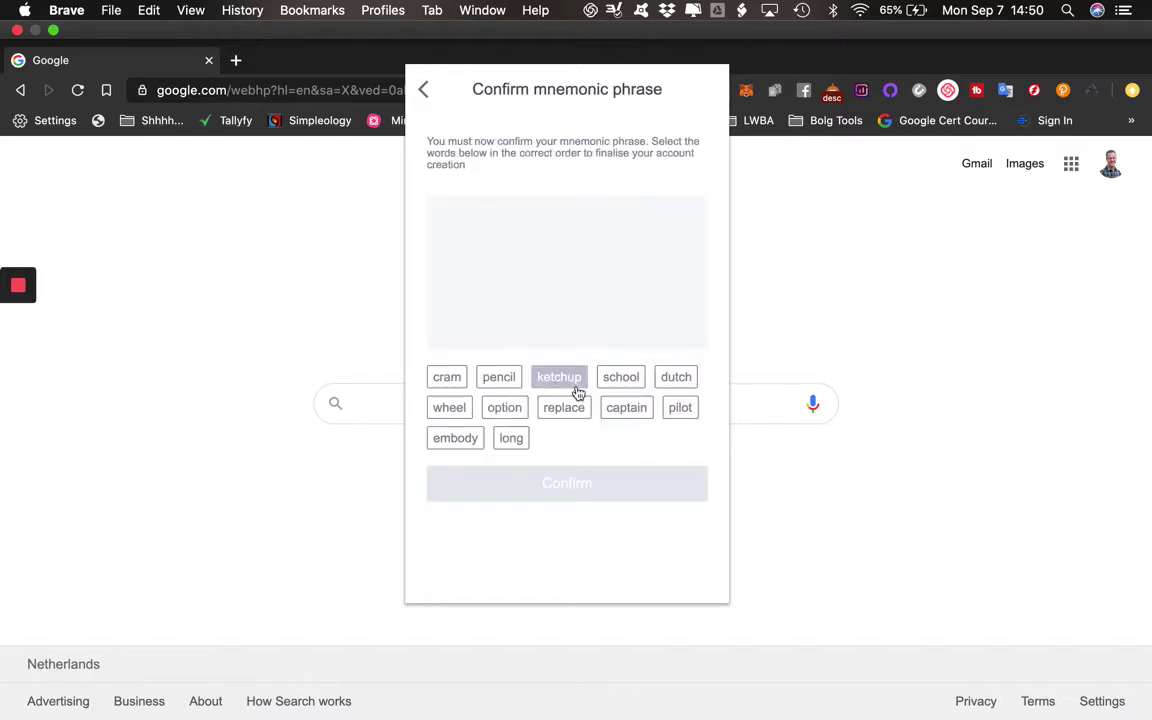
{"action": "left_click", "coordinate": [561, 378]}
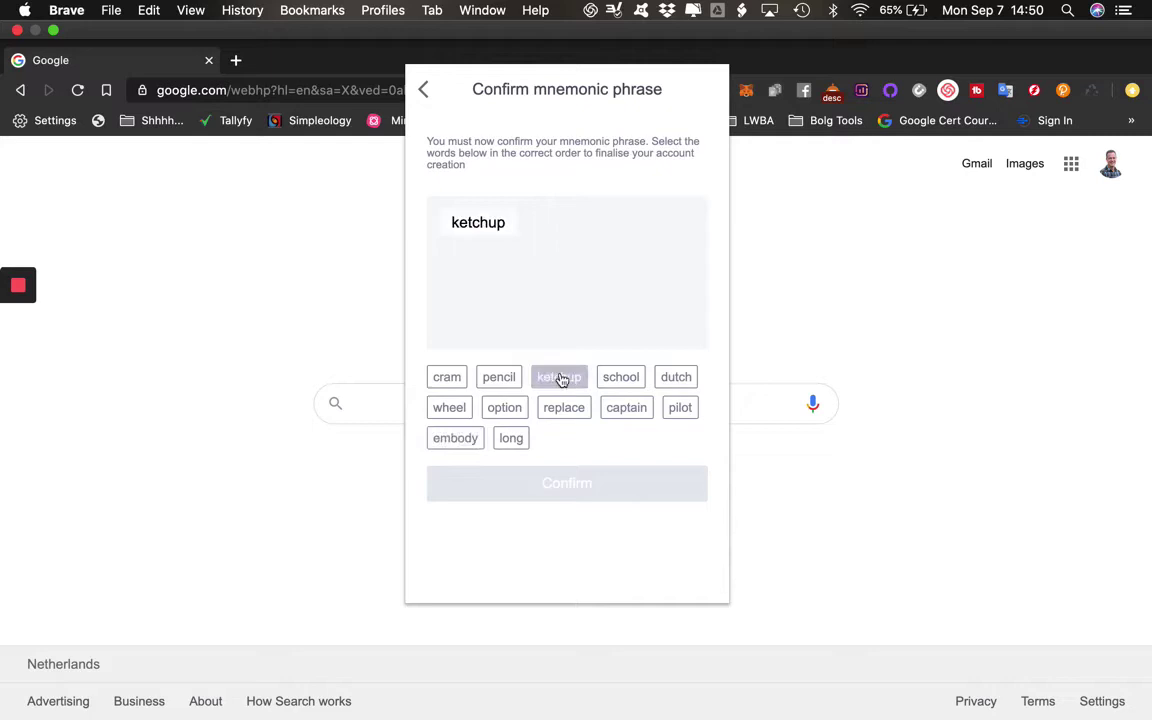
{"action": "left_click", "coordinate": [445, 386]}
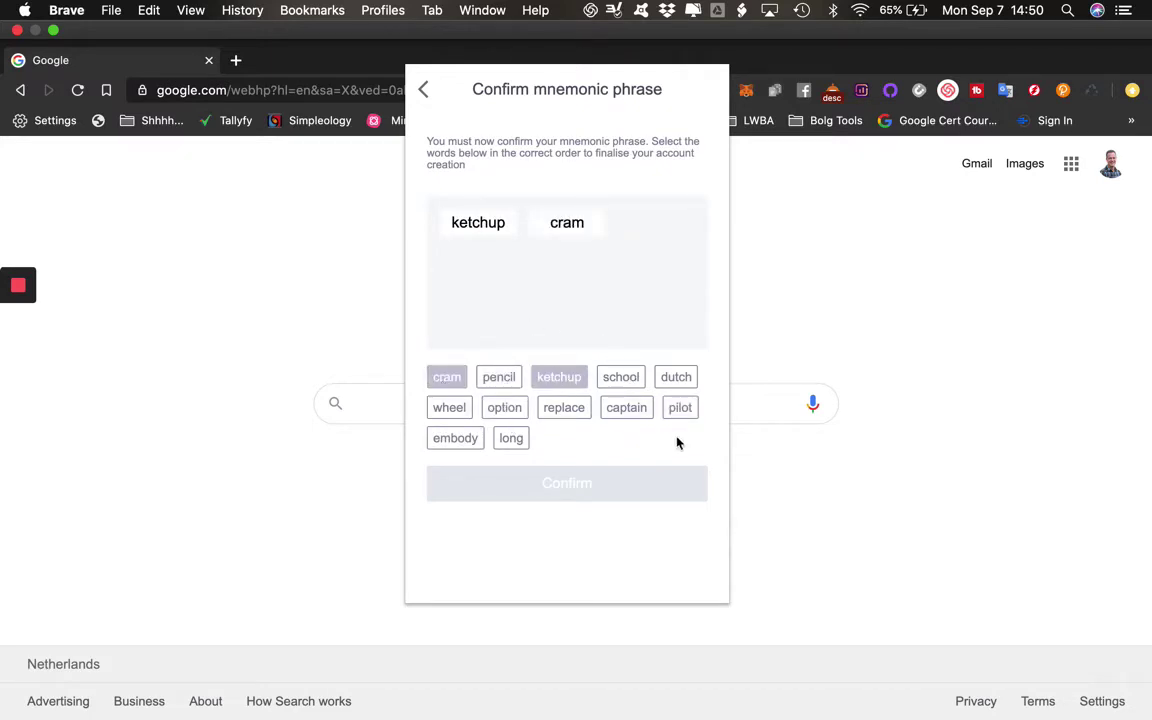
{"action": "left_click", "coordinate": [444, 446]}
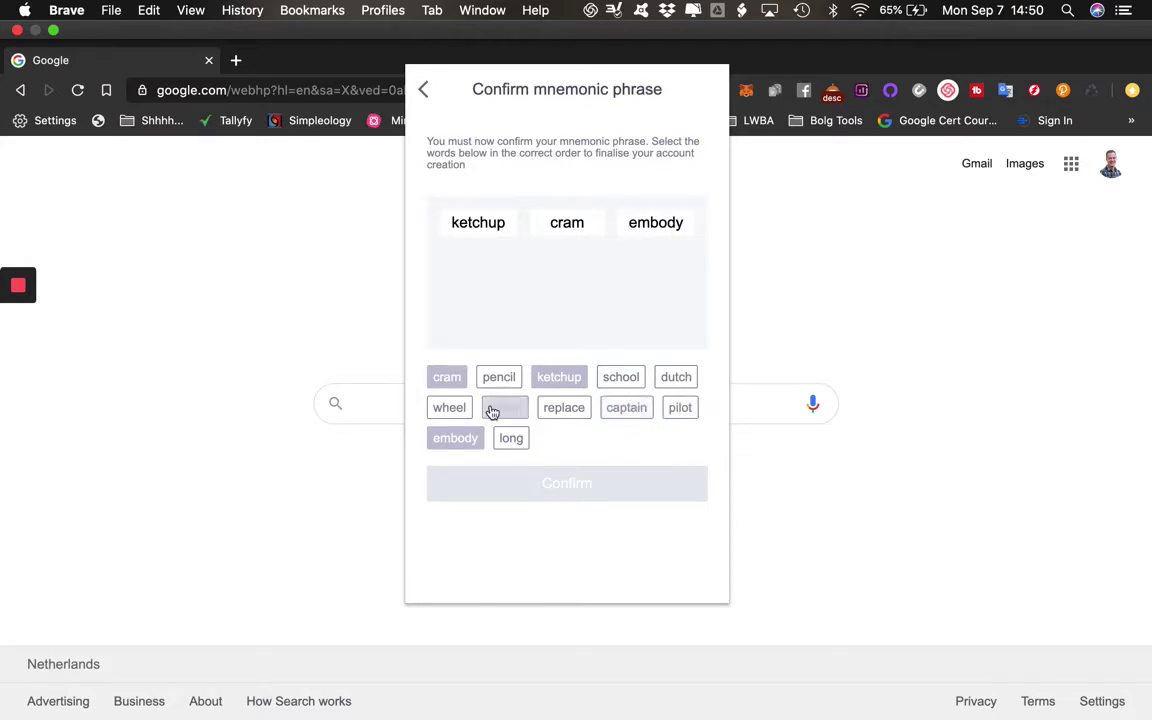
{"action": "left_click", "coordinate": [690, 379]}
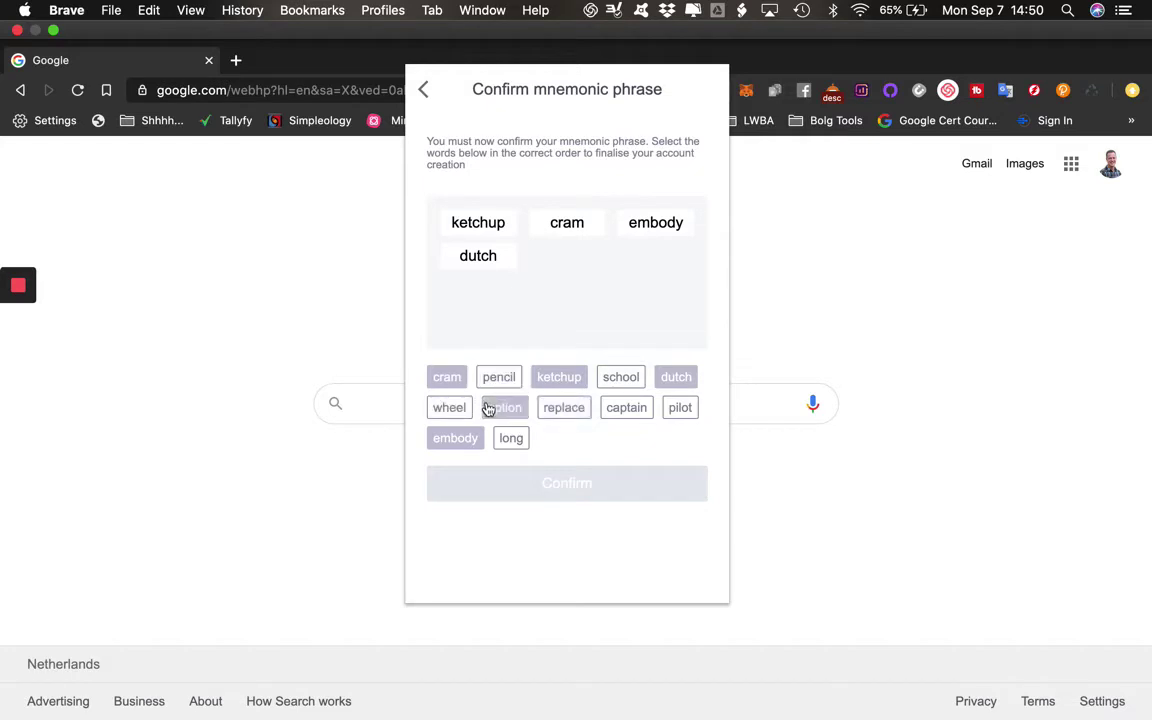
{"action": "left_click", "coordinate": [510, 437]}
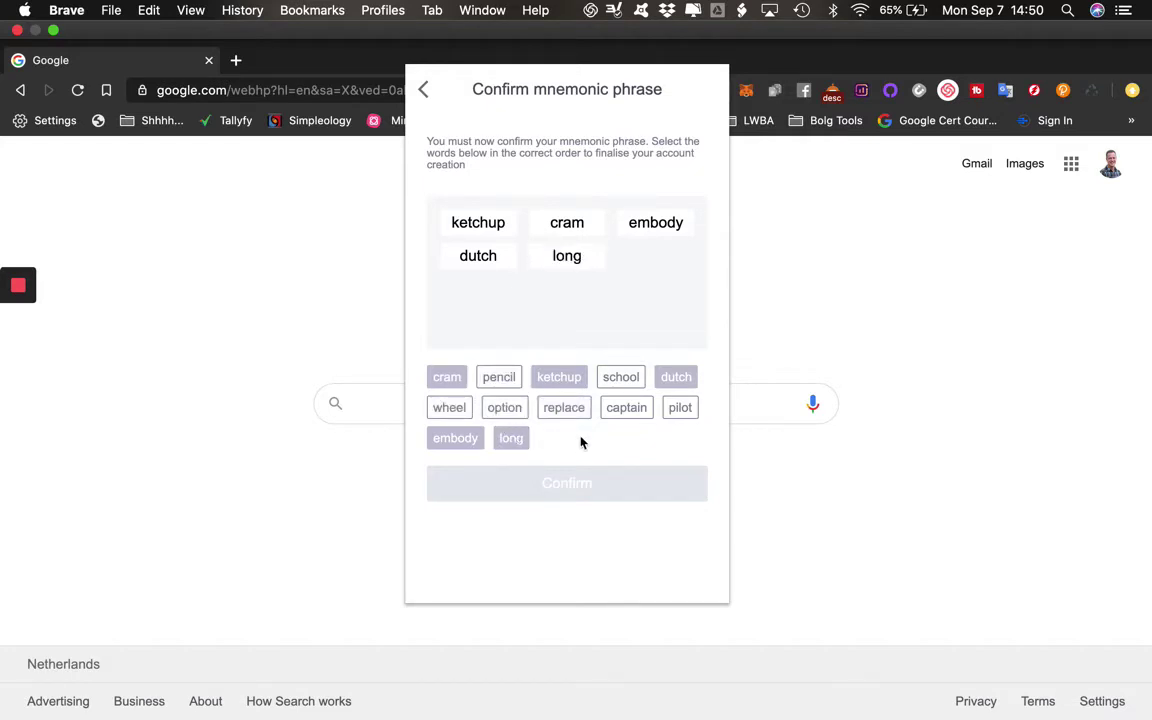
{"action": "left_click", "coordinate": [625, 410]}
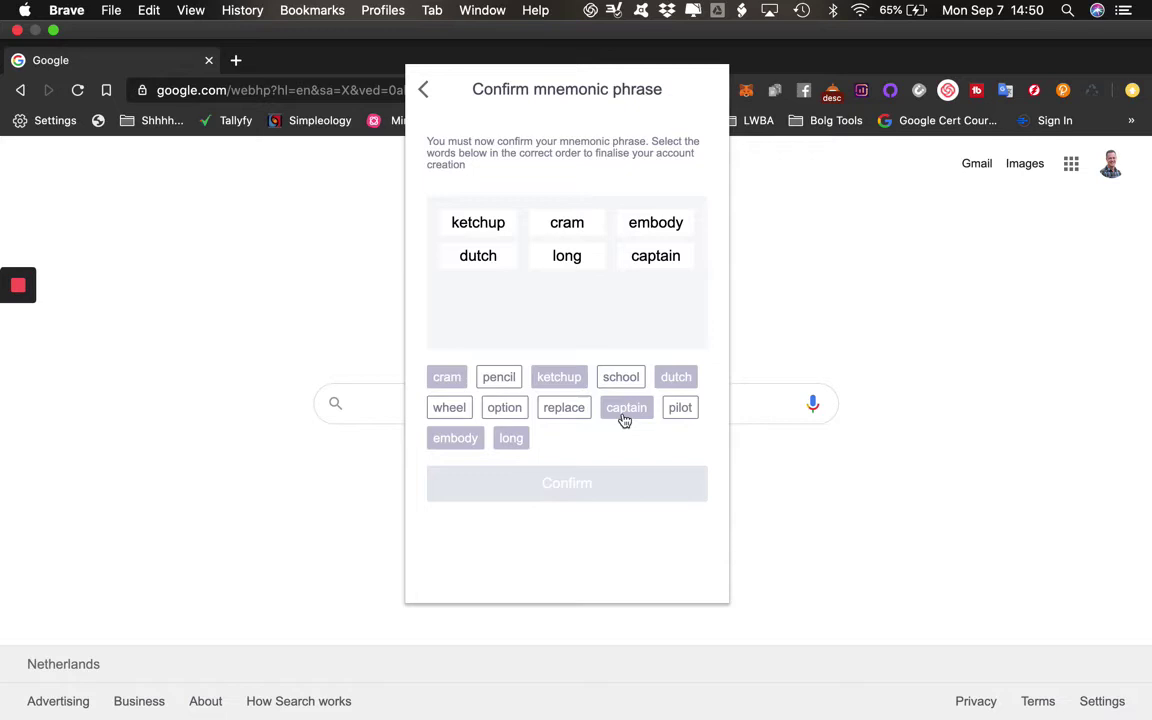
{"action": "left_click", "coordinate": [503, 380]}
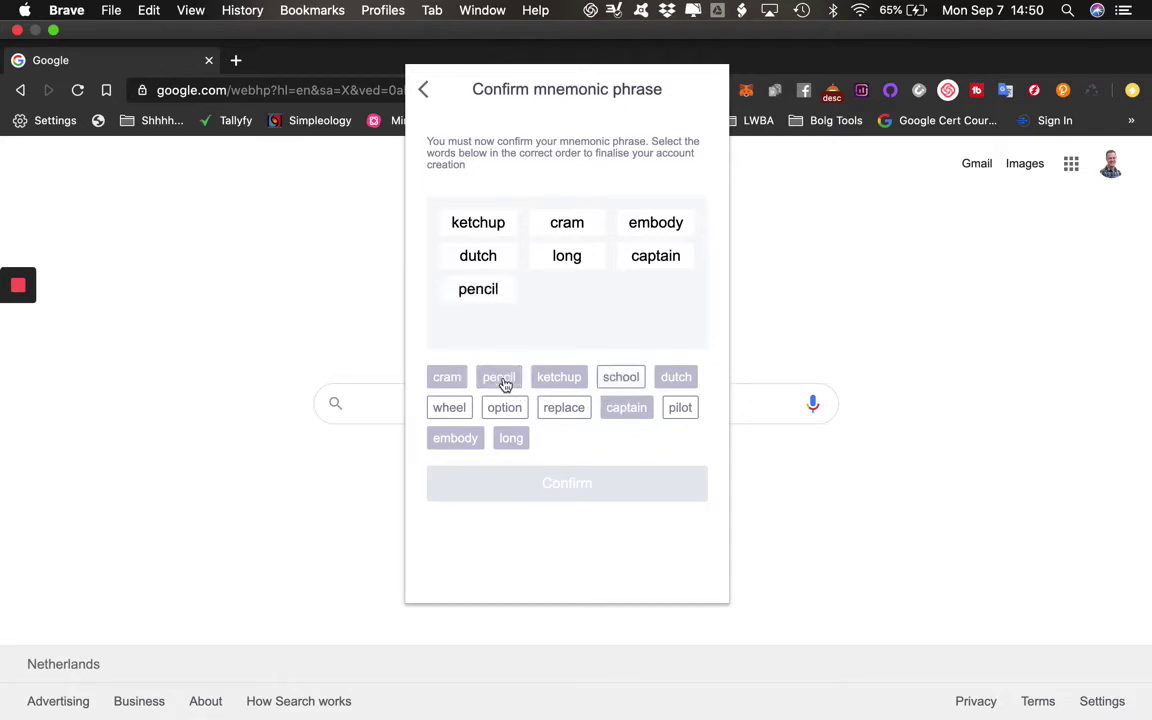
{"action": "left_click", "coordinate": [621, 380]}
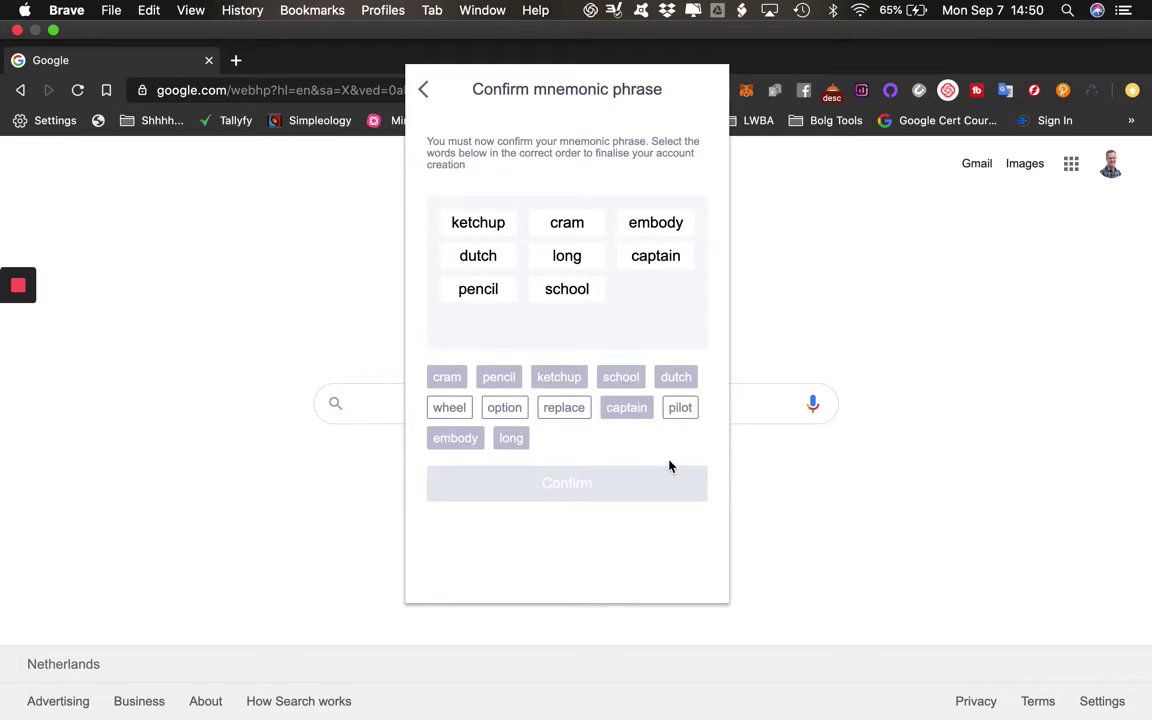
{"action": "left_click", "coordinate": [680, 409]}
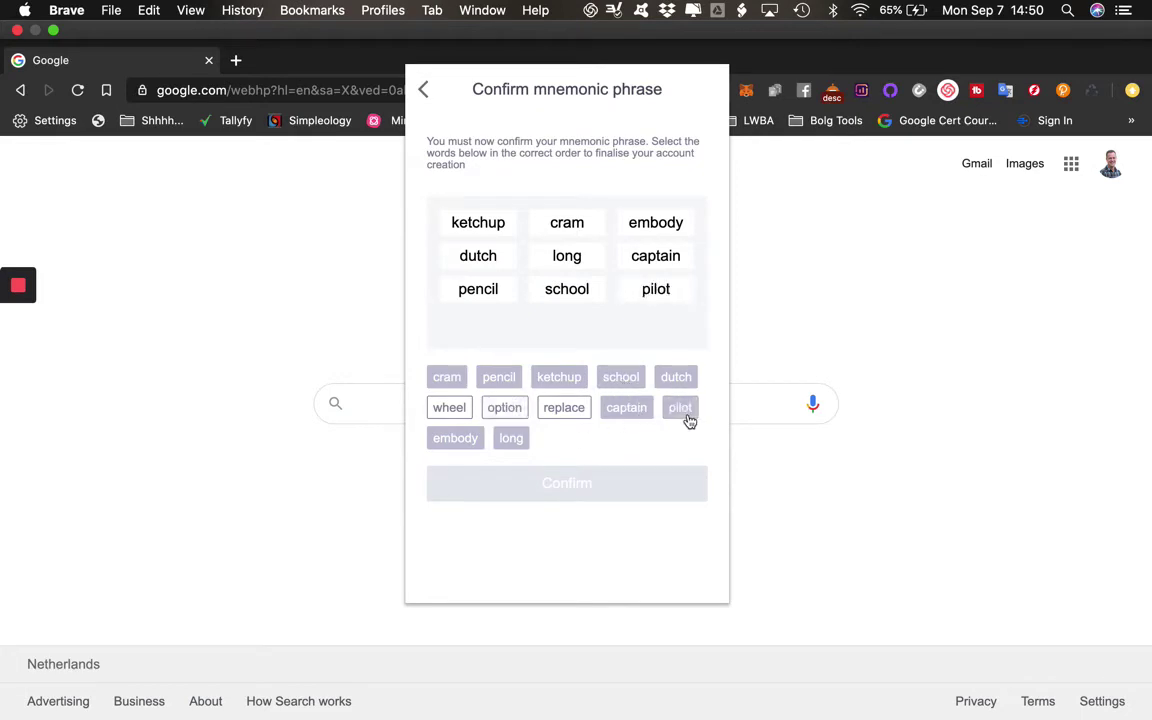
{"action": "left_click", "coordinate": [506, 410]}
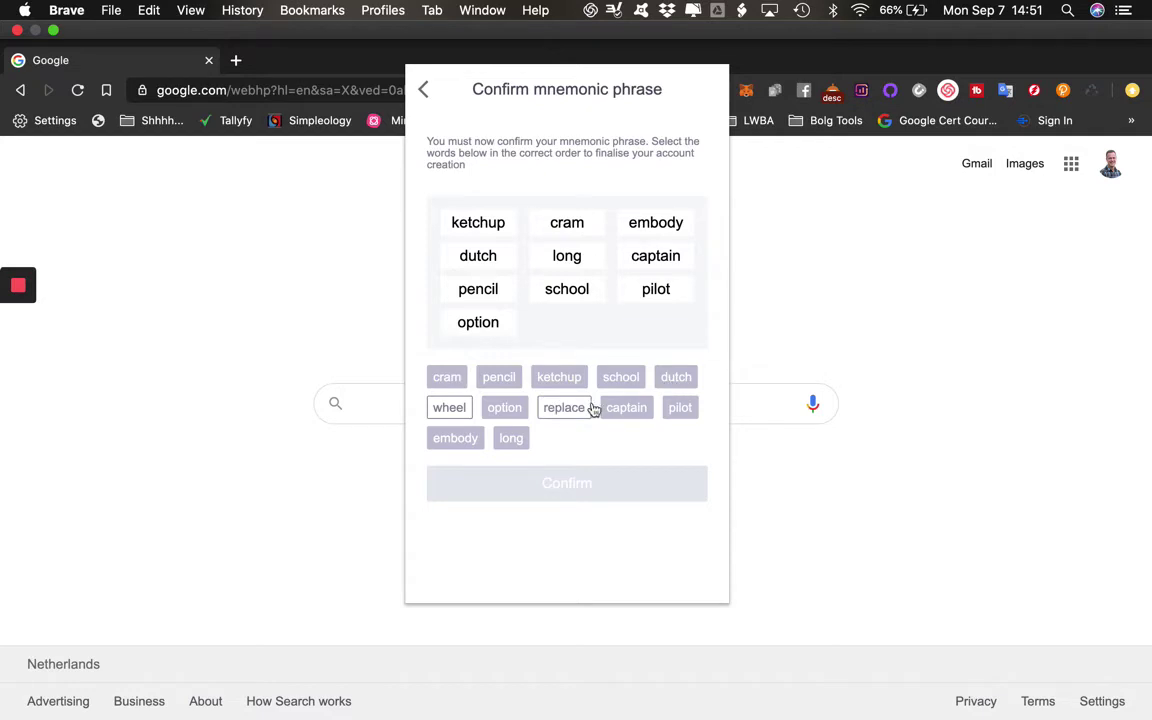
{"action": "left_click", "coordinate": [508, 440]}
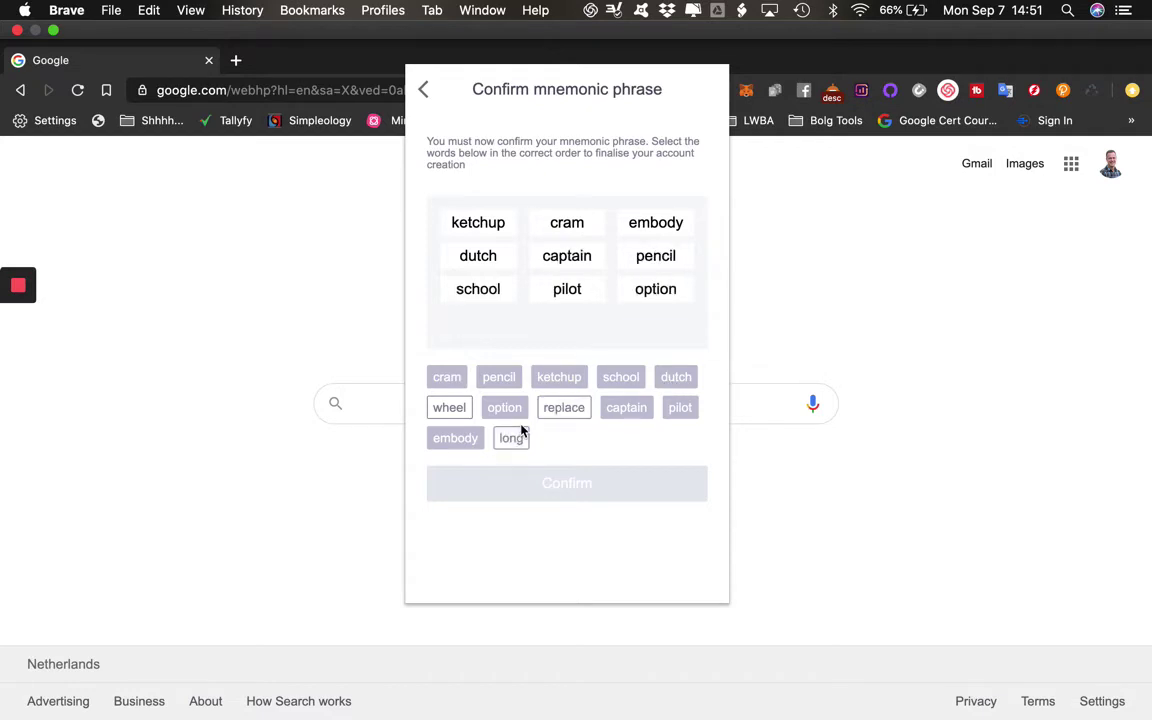
{"action": "left_click", "coordinate": [636, 407]}
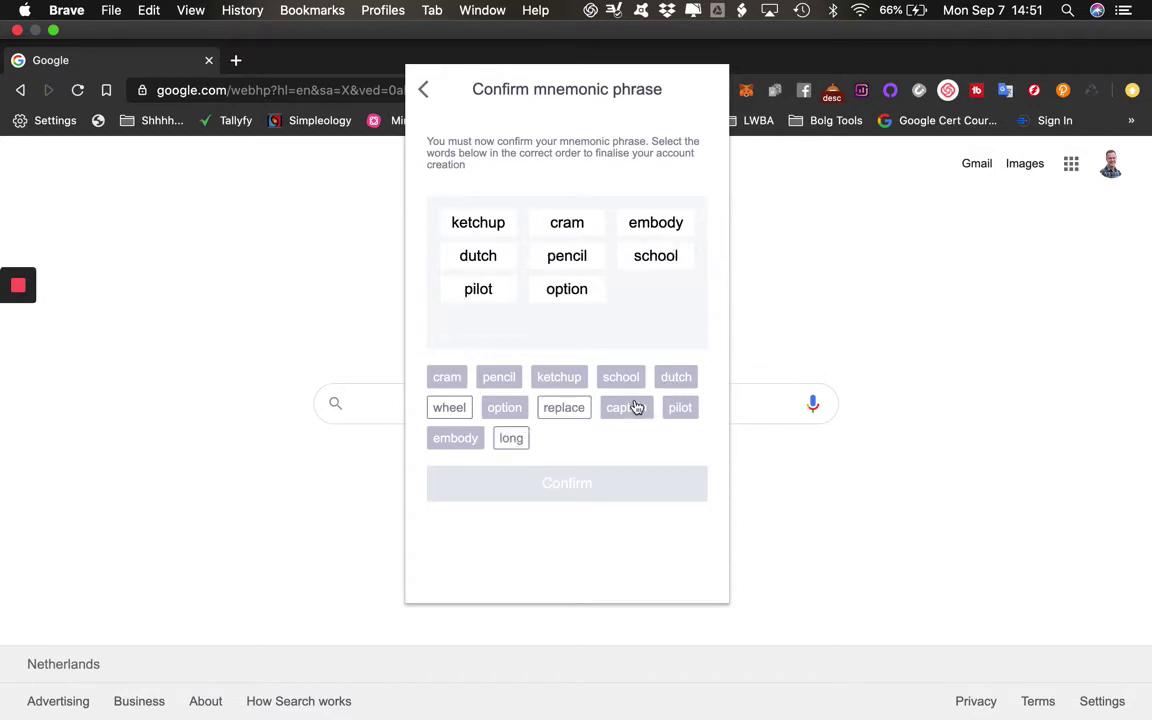
{"action": "left_click", "coordinate": [508, 377]}
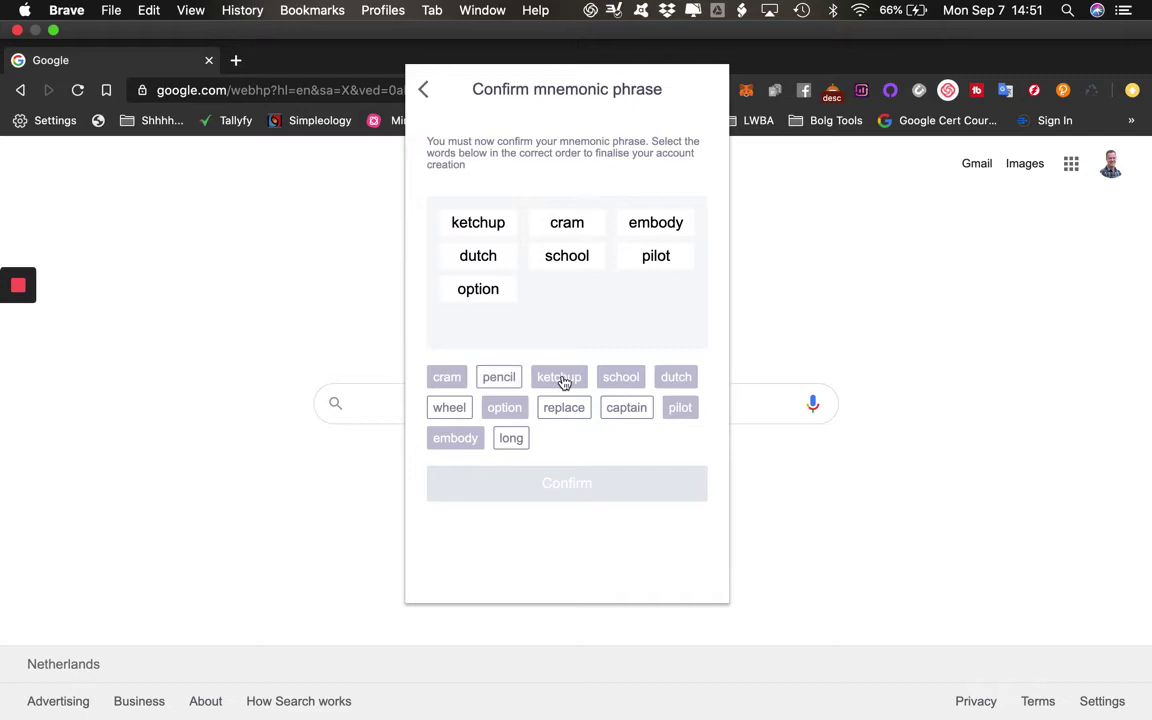
{"action": "left_click", "coordinate": [621, 376]}
{"action": "left_click", "coordinate": [680, 407]}
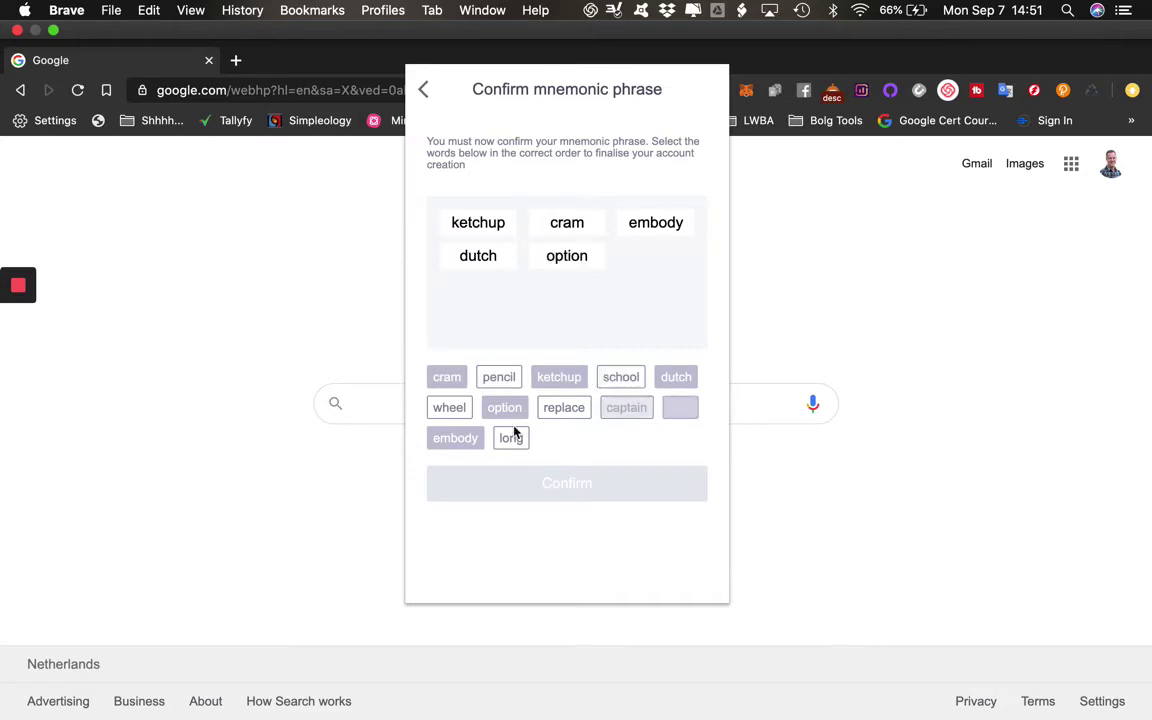
{"action": "left_click", "coordinate": [511, 409]}
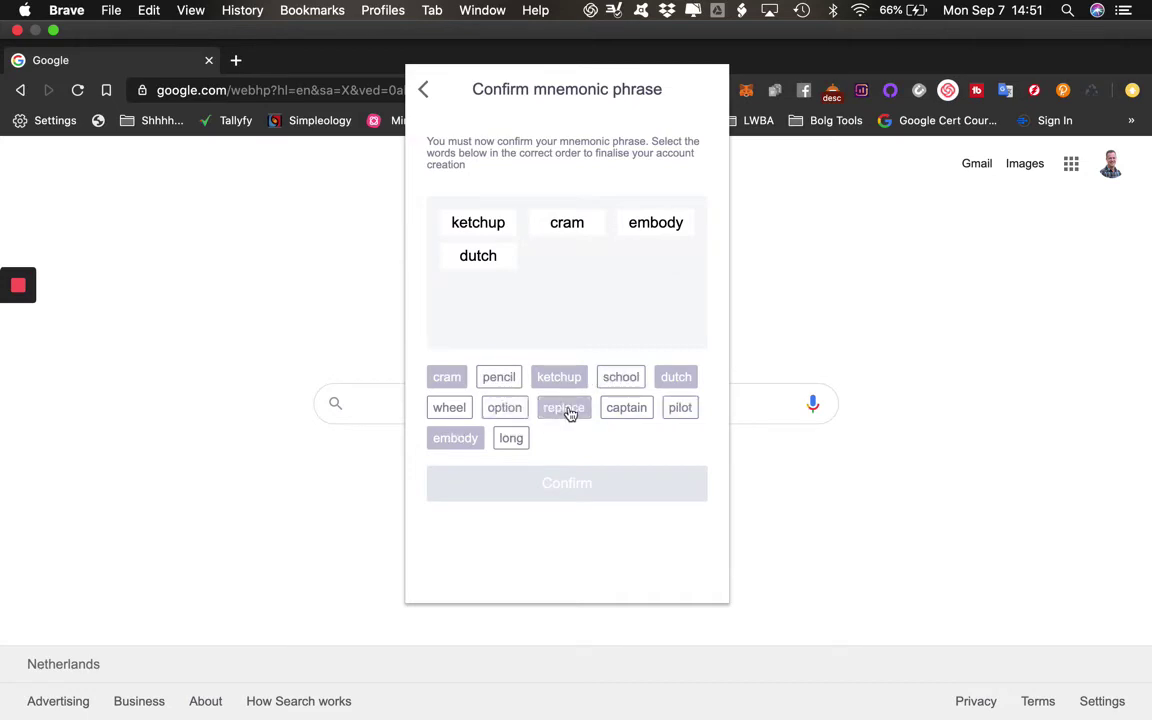
{"action": "left_click", "coordinate": [568, 410]}
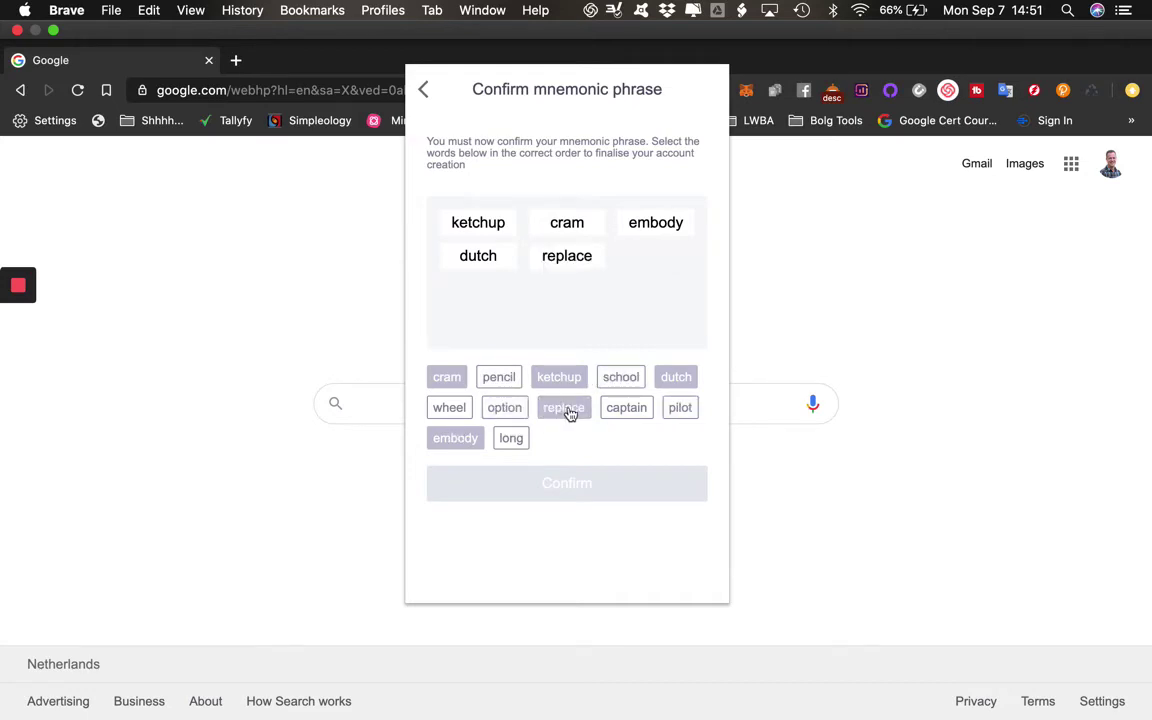
{"action": "left_click", "coordinate": [511, 438]}
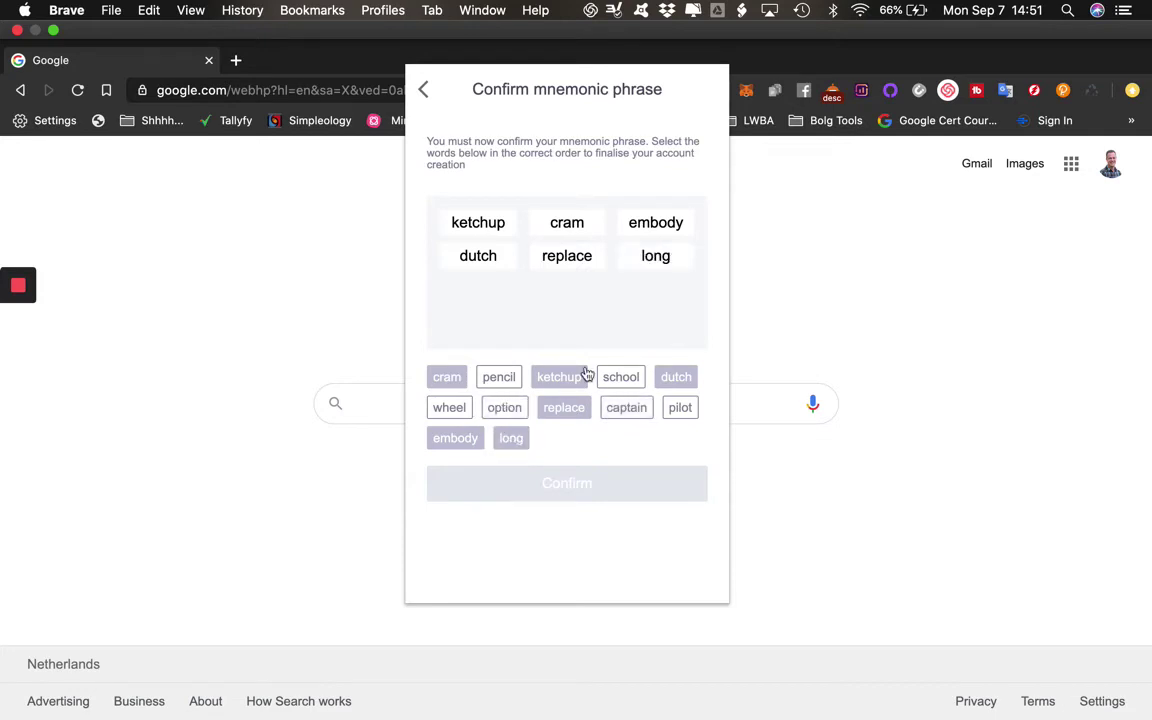
{"action": "left_click", "coordinate": [633, 410]}
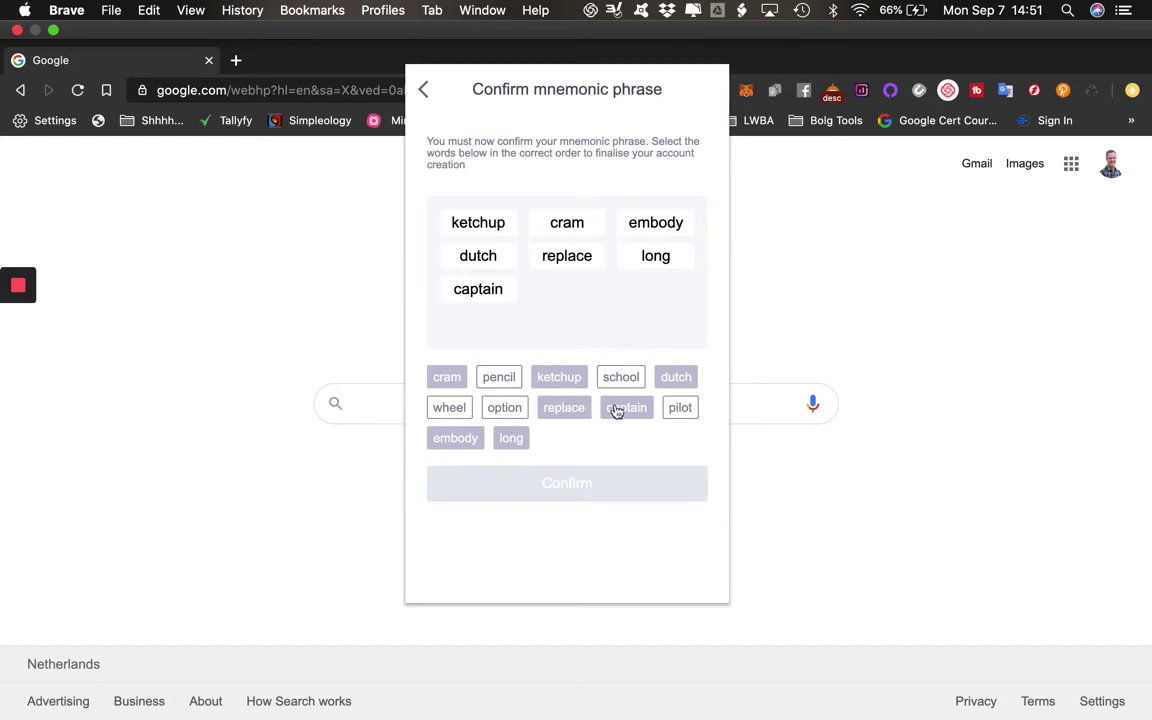
{"action": "left_click", "coordinate": [500, 379]}
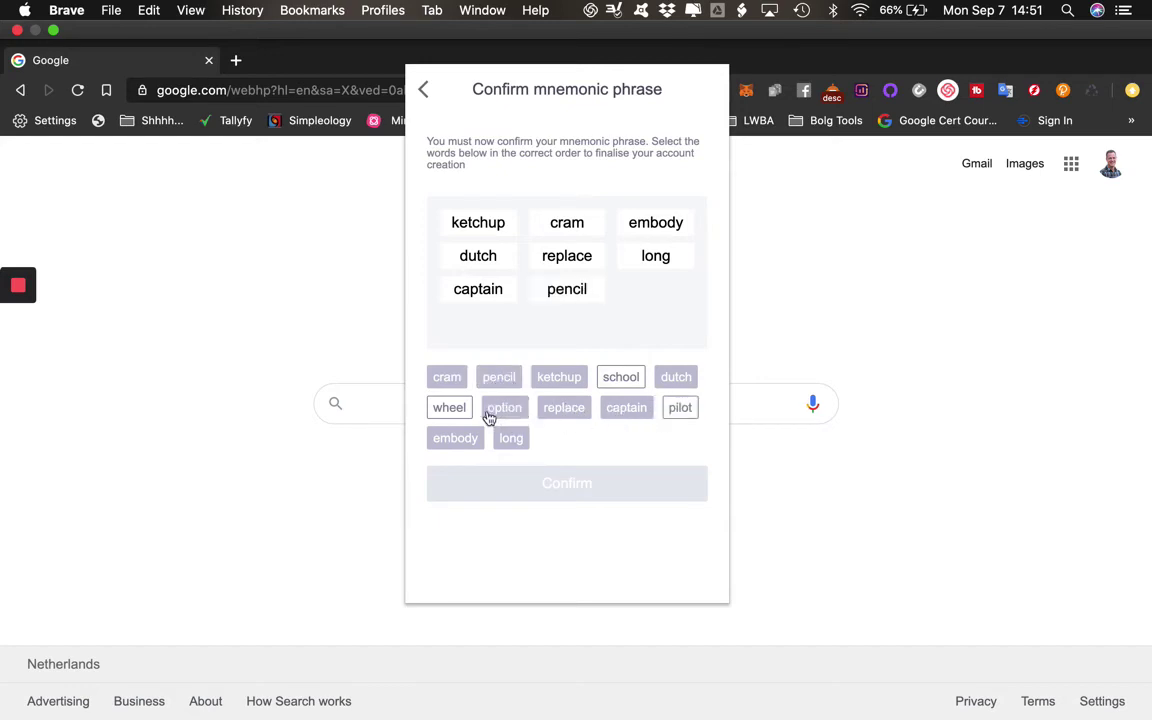
{"action": "left_click", "coordinate": [626, 383]}
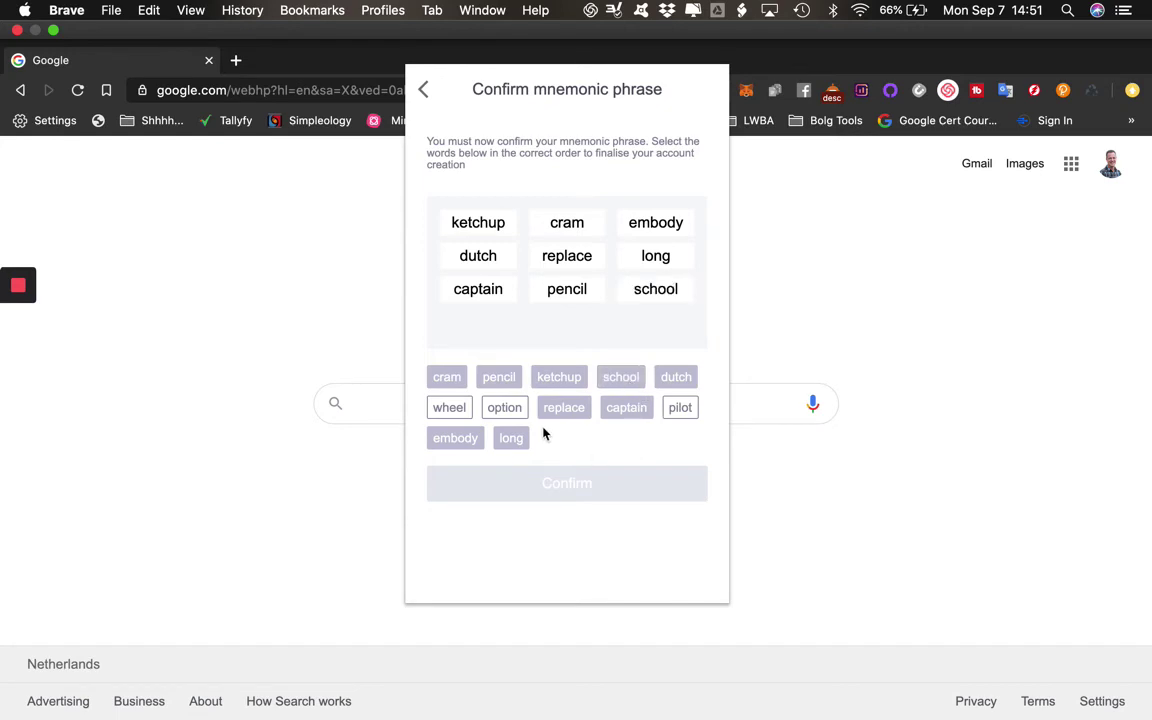
{"action": "left_click", "coordinate": [678, 407]}
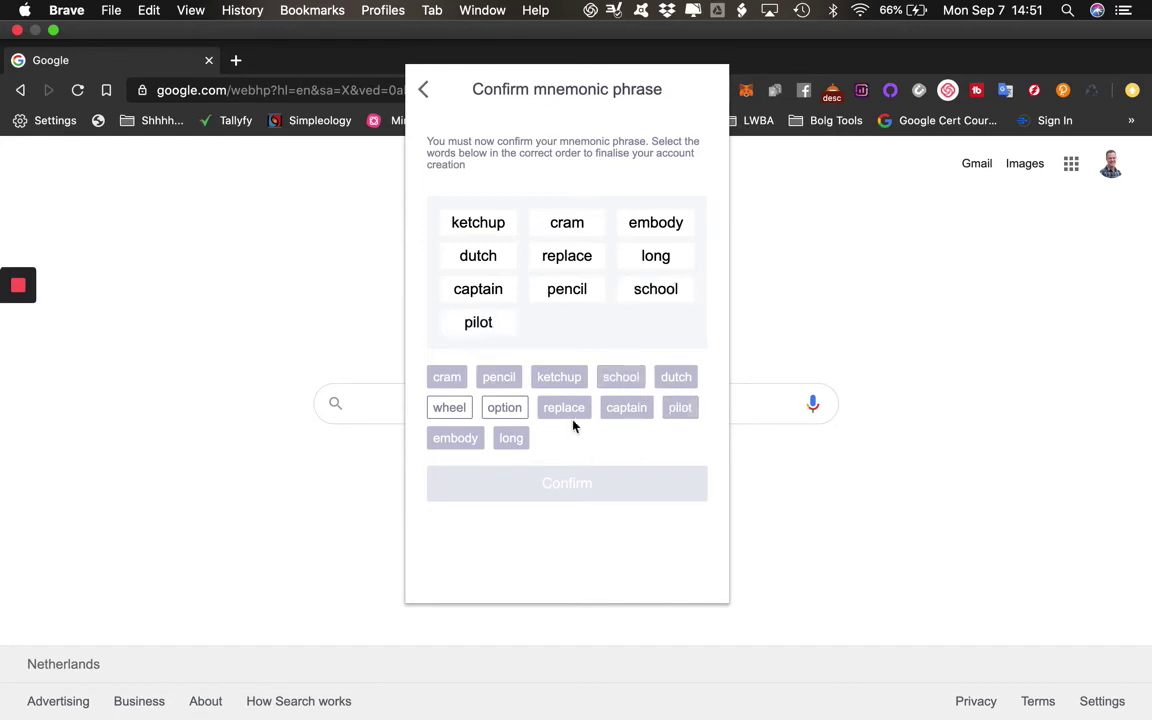
{"action": "left_click", "coordinate": [496, 407]}
{"action": "left_click", "coordinate": [446, 408]}
{"action": "left_click", "coordinate": [588, 496]}
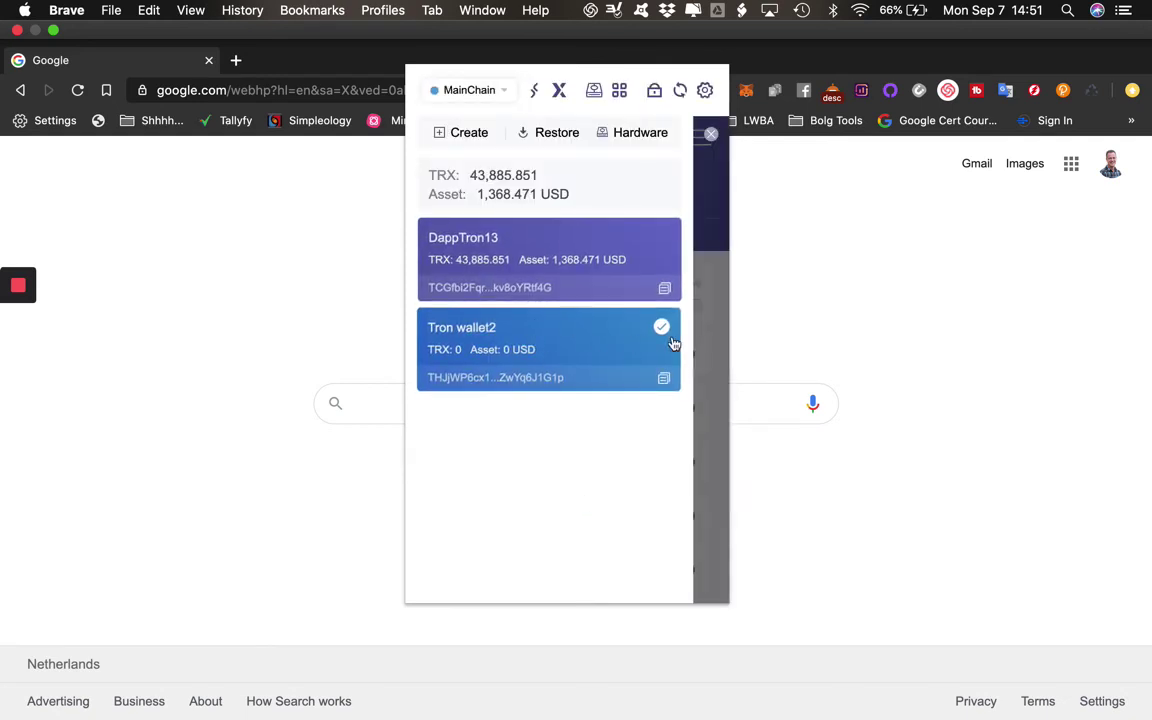
{"action": "left_click", "coordinate": [630, 352]}
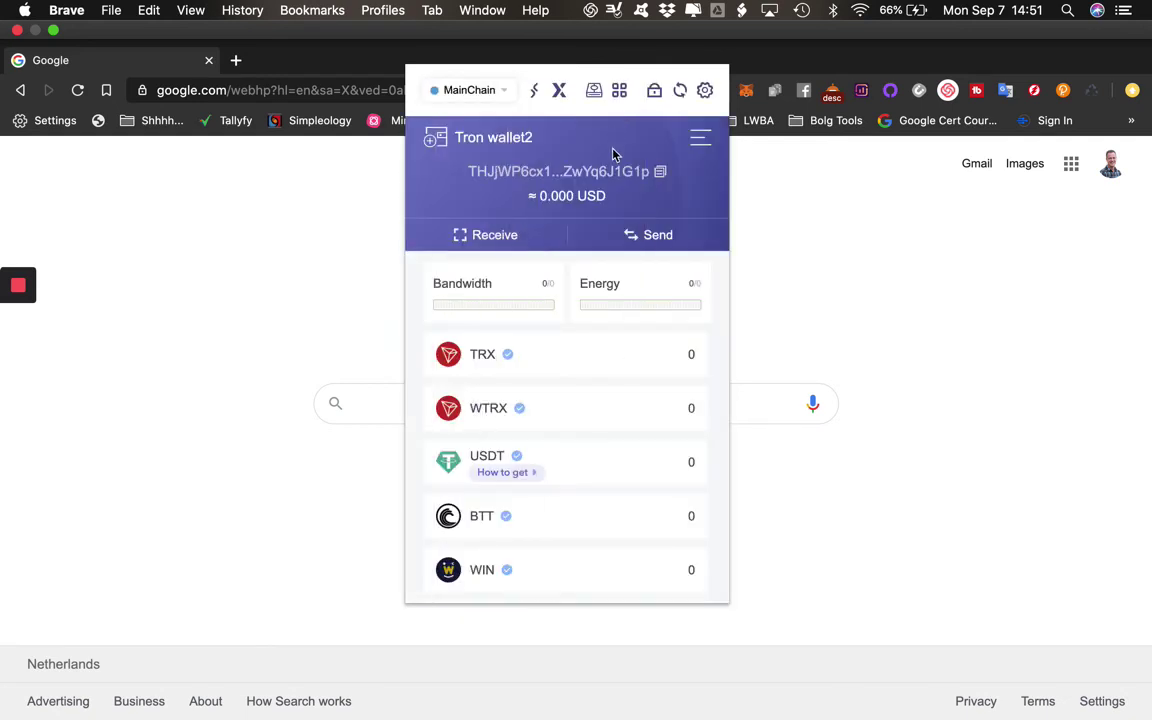
{"action": "left_click", "coordinate": [704, 91]}
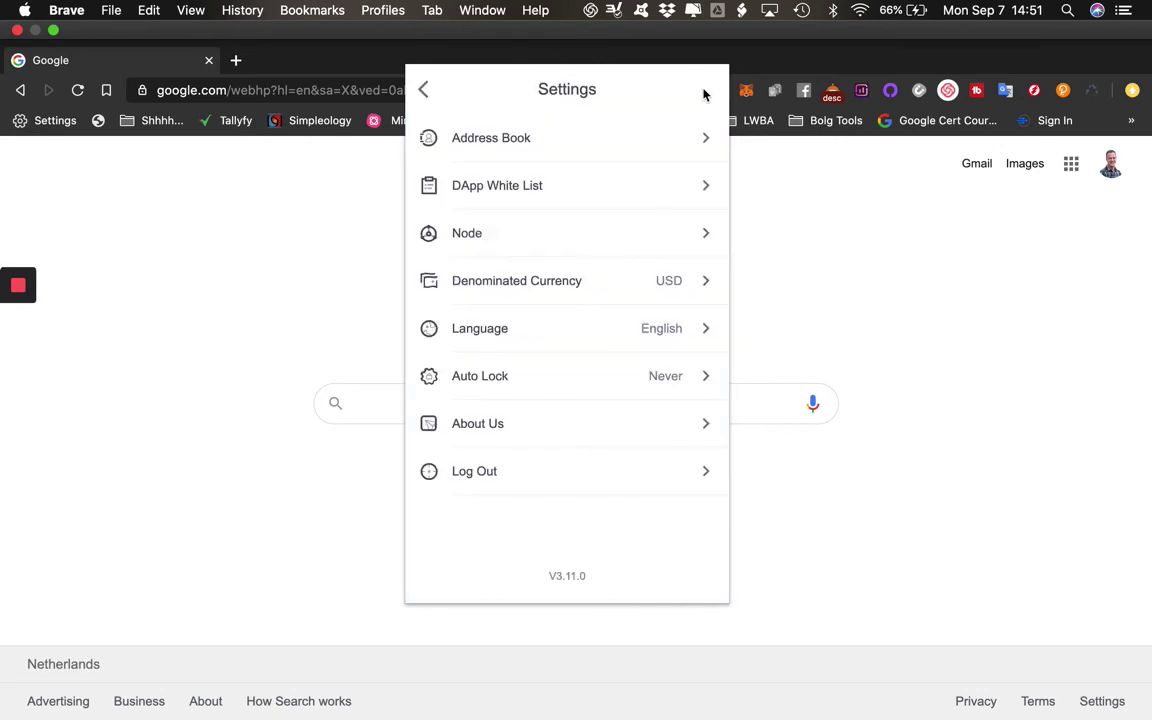
{"action": "left_click", "coordinate": [430, 100]}
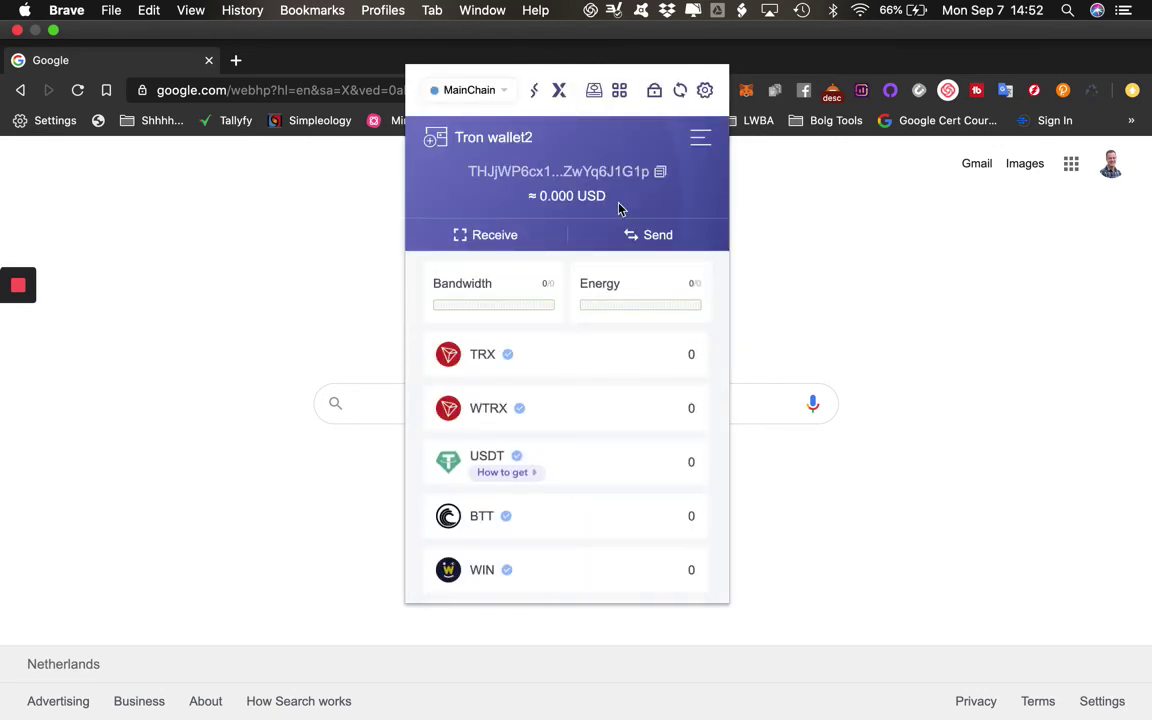
{"action": "left_click", "coordinate": [455, 89]}
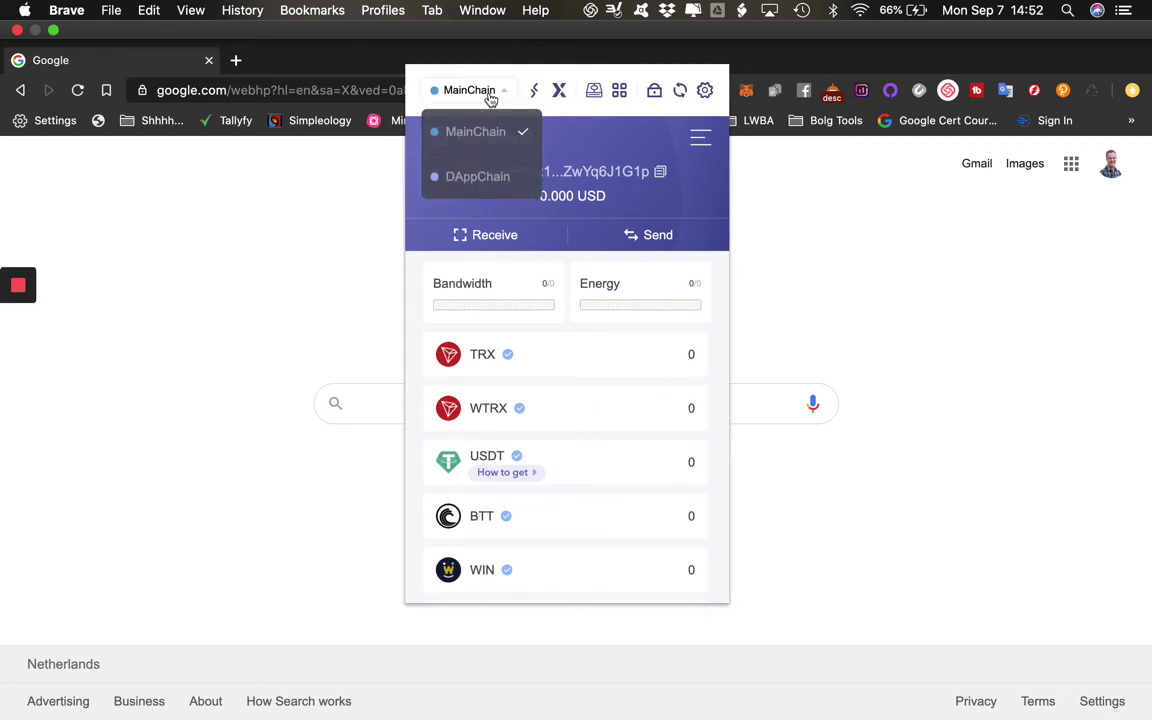
{"action": "left_click", "coordinate": [703, 141]}
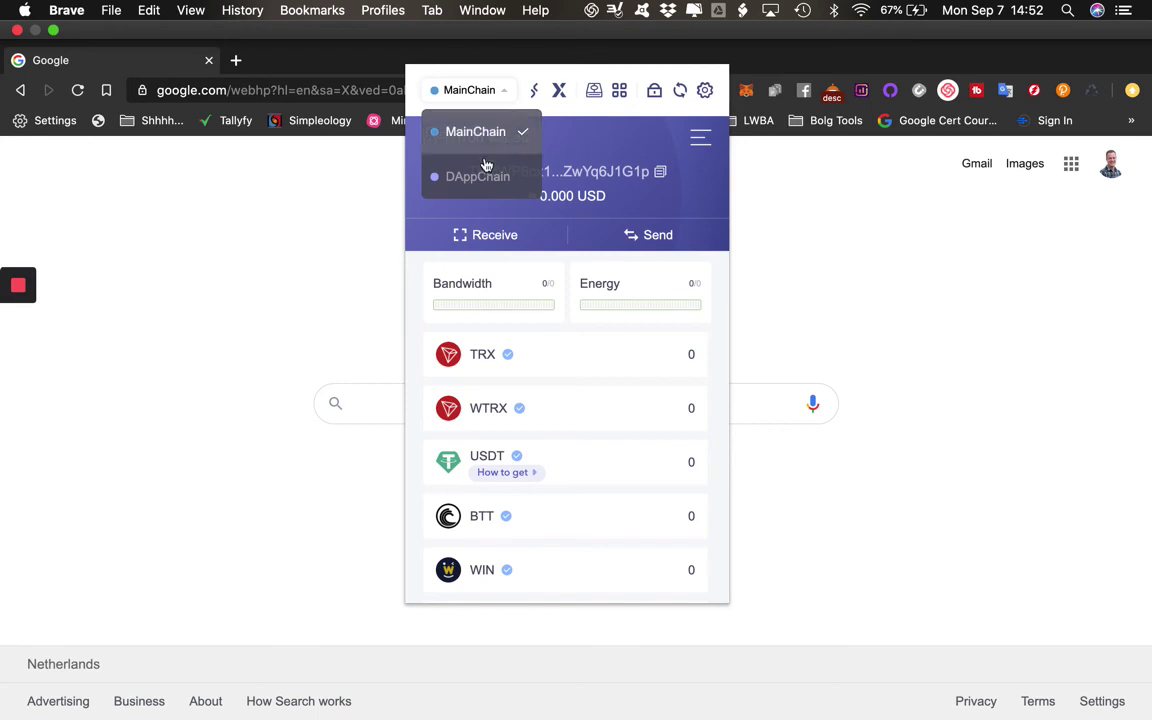
{"action": "left_click", "coordinate": [486, 236]}
{"action": "left_click", "coordinate": [424, 89]}
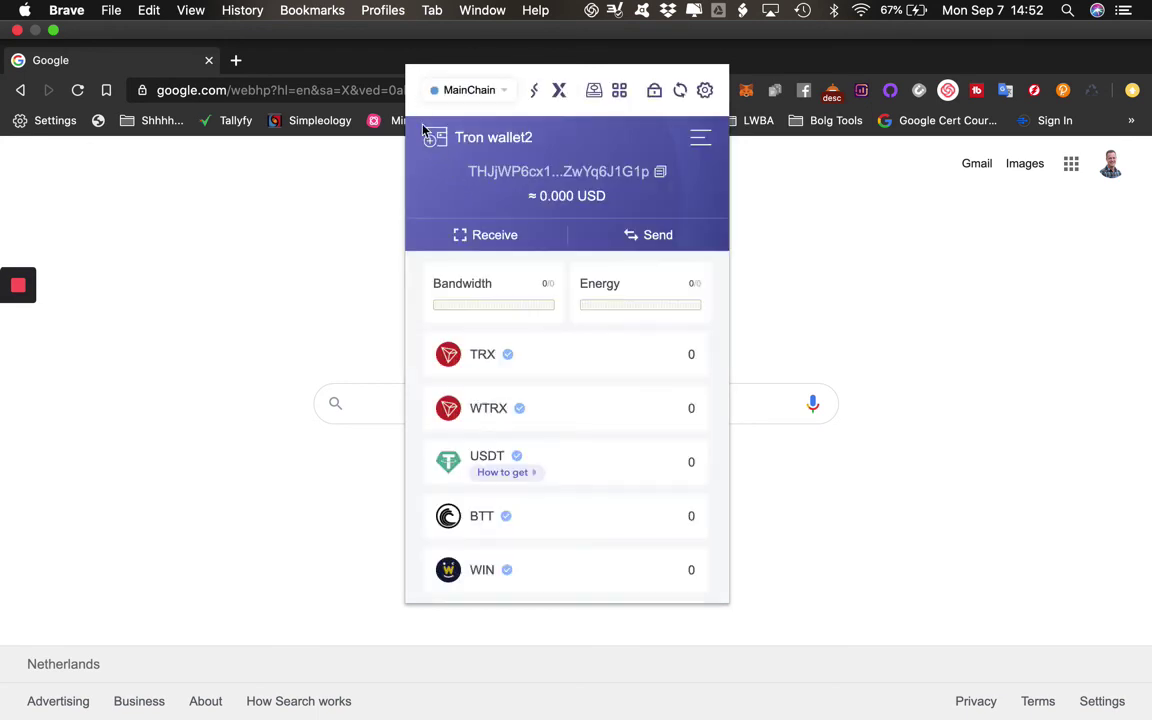
{"action": "left_click", "coordinate": [430, 136]}
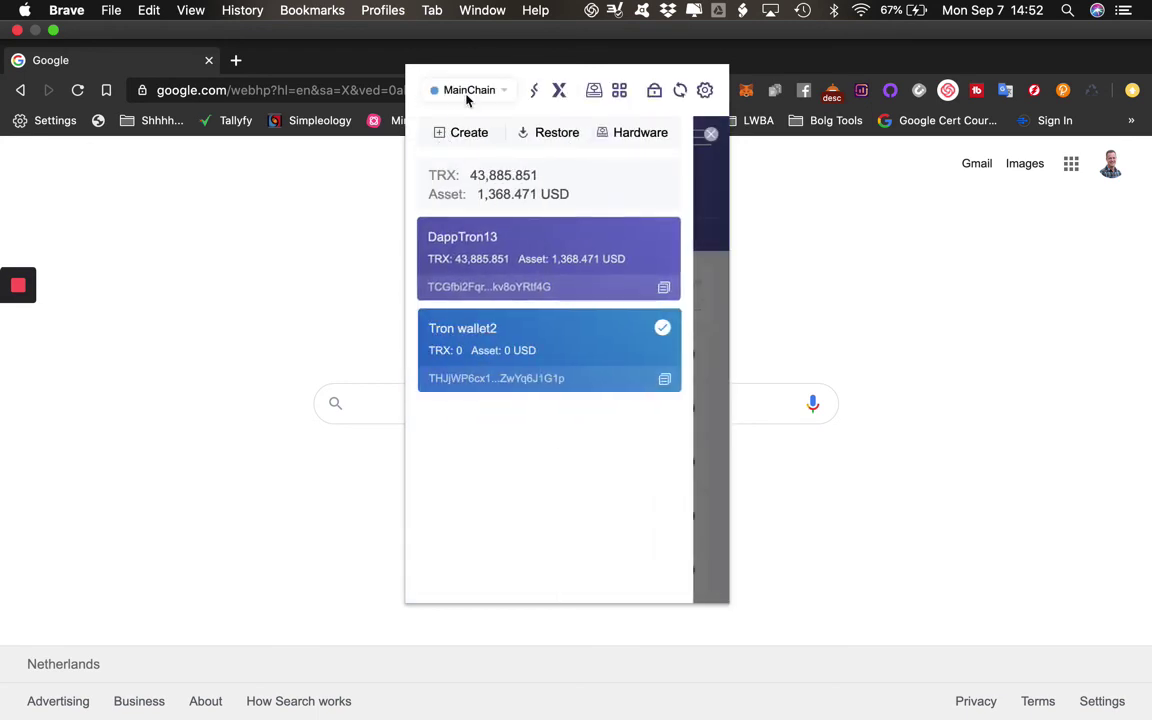
{"action": "left_click", "coordinate": [496, 282]}
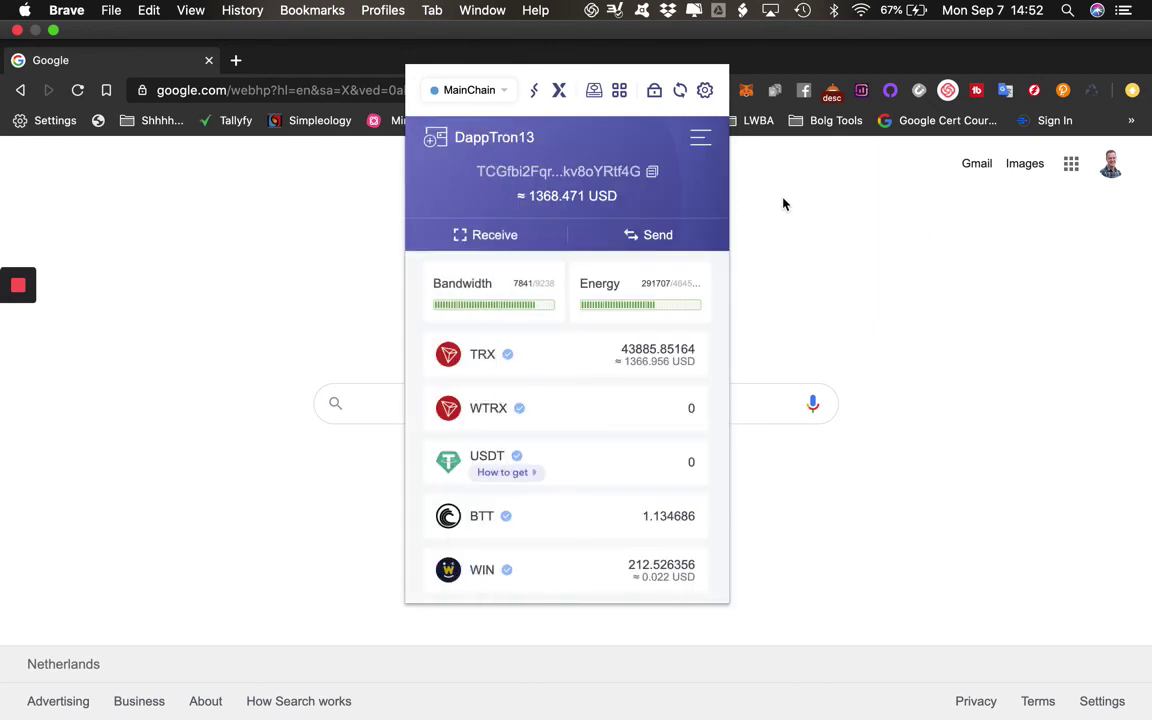
{"action": "left_click", "coordinate": [440, 139]}
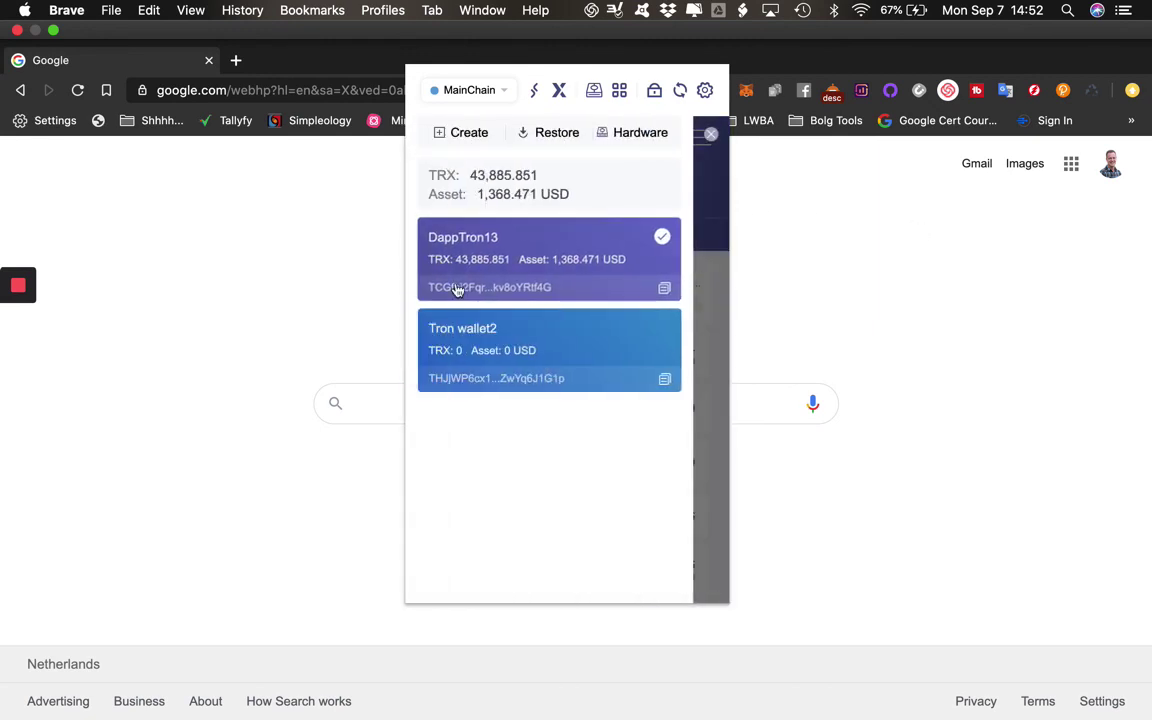
{"action": "left_click", "coordinate": [470, 330]}
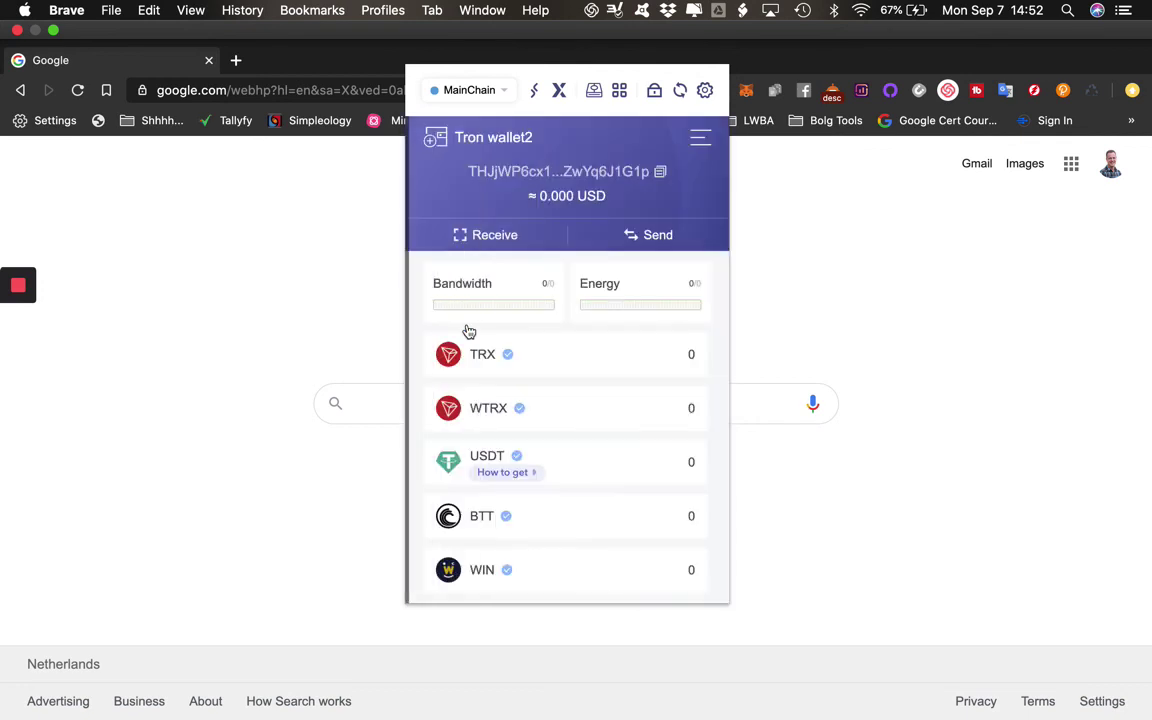
{"action": "left_click", "coordinate": [440, 140]}
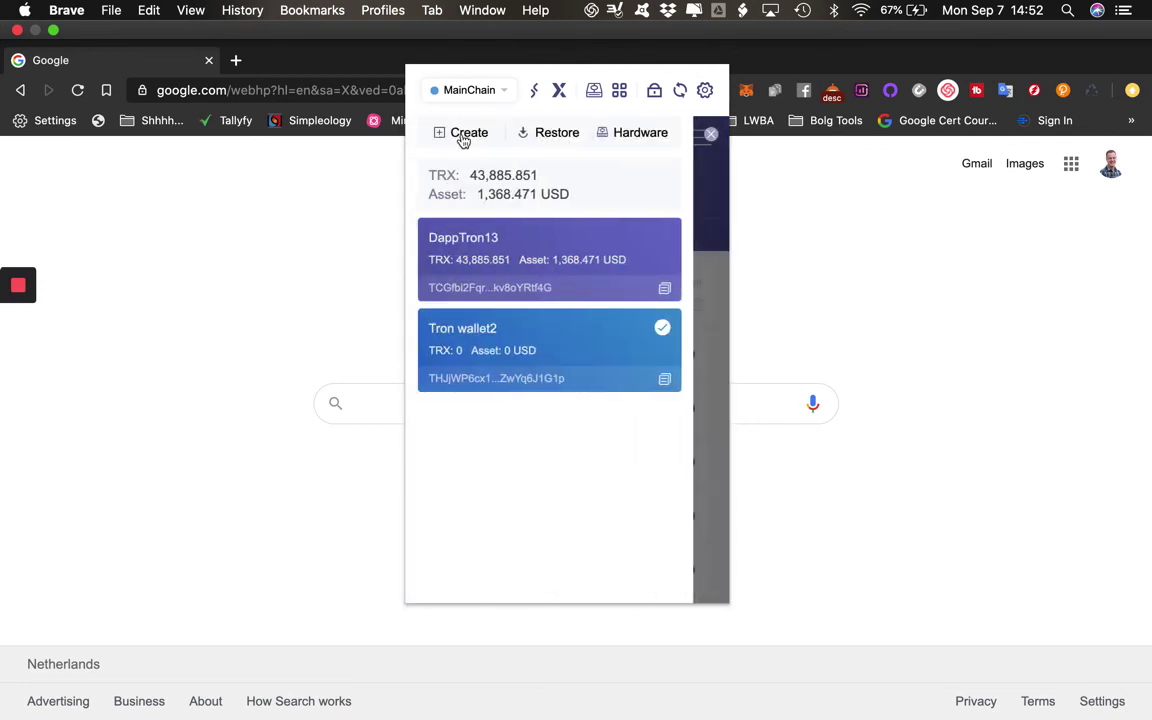
{"action": "left_click", "coordinate": [463, 137]}
{"action": "left_click", "coordinate": [423, 90]}
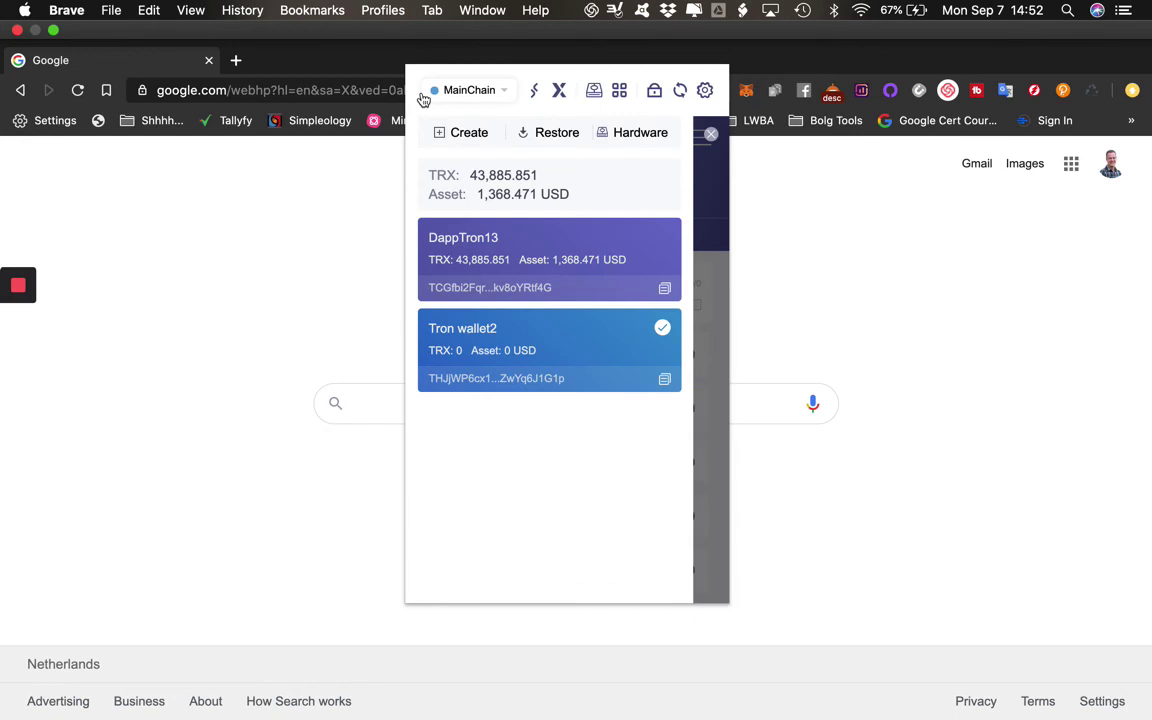